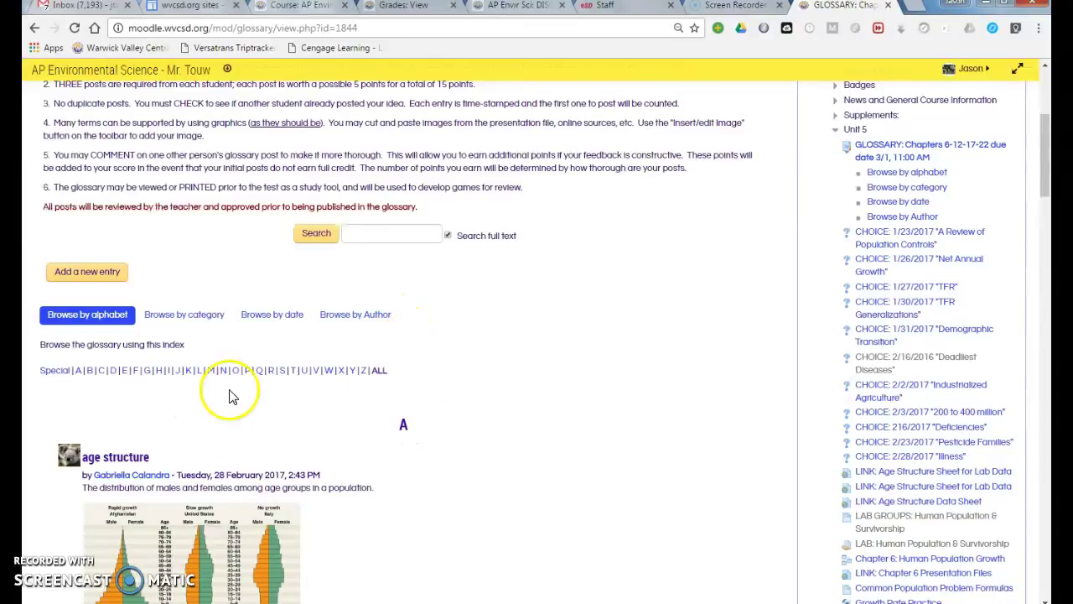
Check the existing glossary entries and search the page for "dose-response curve"
{"action": "scroll", "coordinate": [386, 406], "scroll_direction": "down", "scroll_amount": 20}
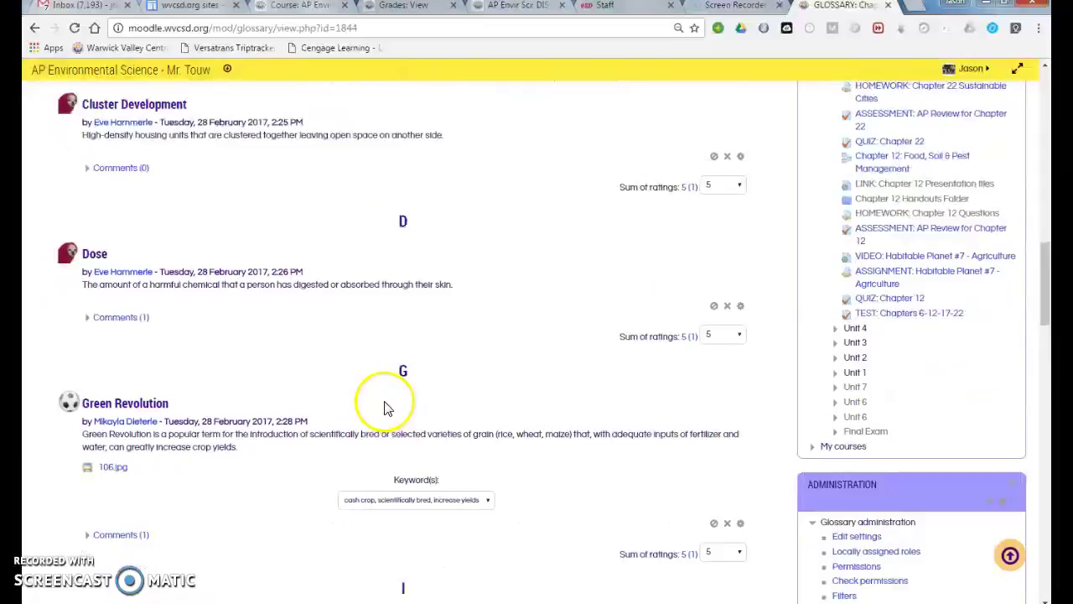
{"action": "scroll", "coordinate": [387, 406], "scroll_direction": "down", "scroll_amount": 3}
{"action": "scroll", "coordinate": [371, 401], "scroll_direction": "up", "scroll_amount": 20}
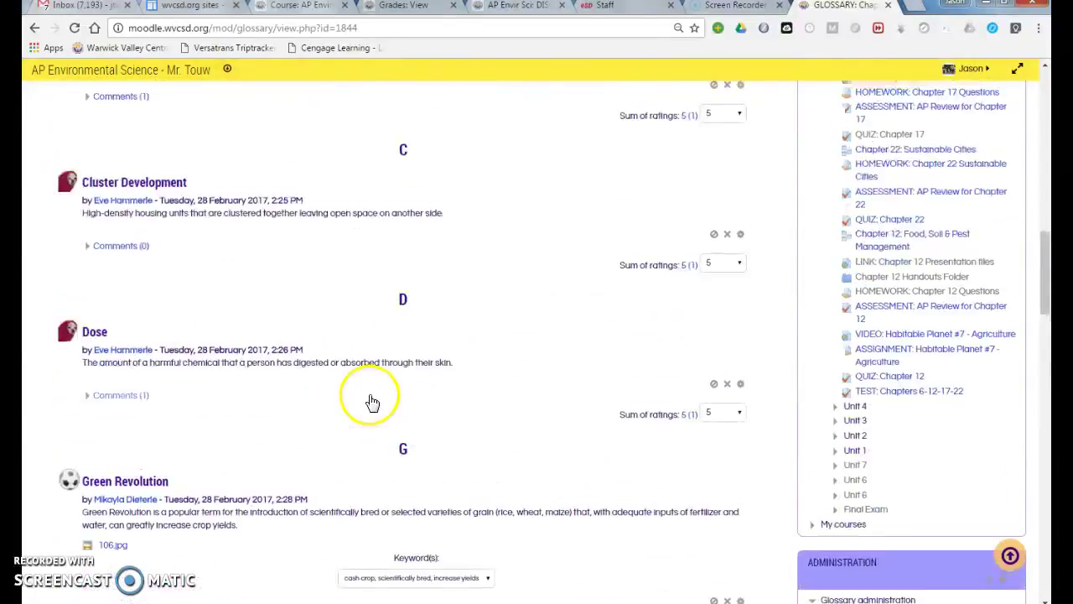
{"action": "scroll", "coordinate": [367, 400], "scroll_direction": "up", "scroll_amount": 3}
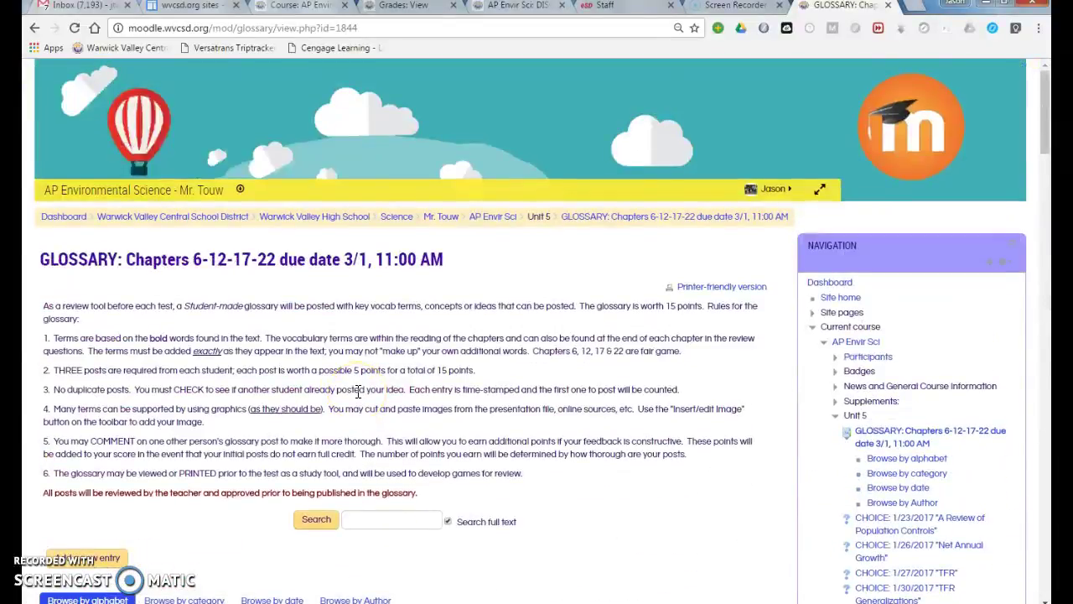
{"action": "key", "text": "ctrl+f"}
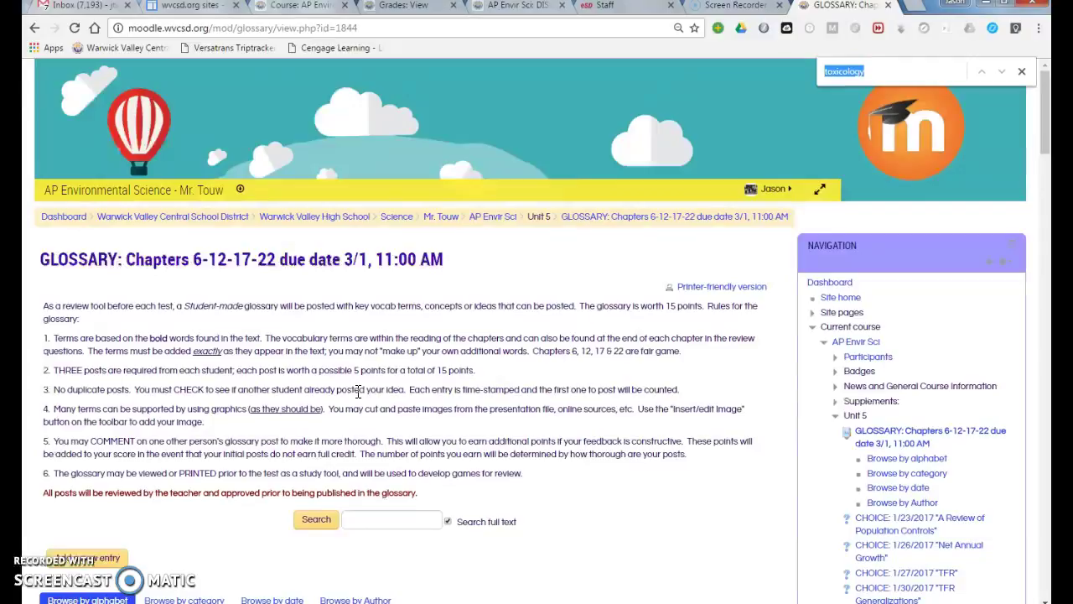
{"action": "type", "text": "dose-respo"}
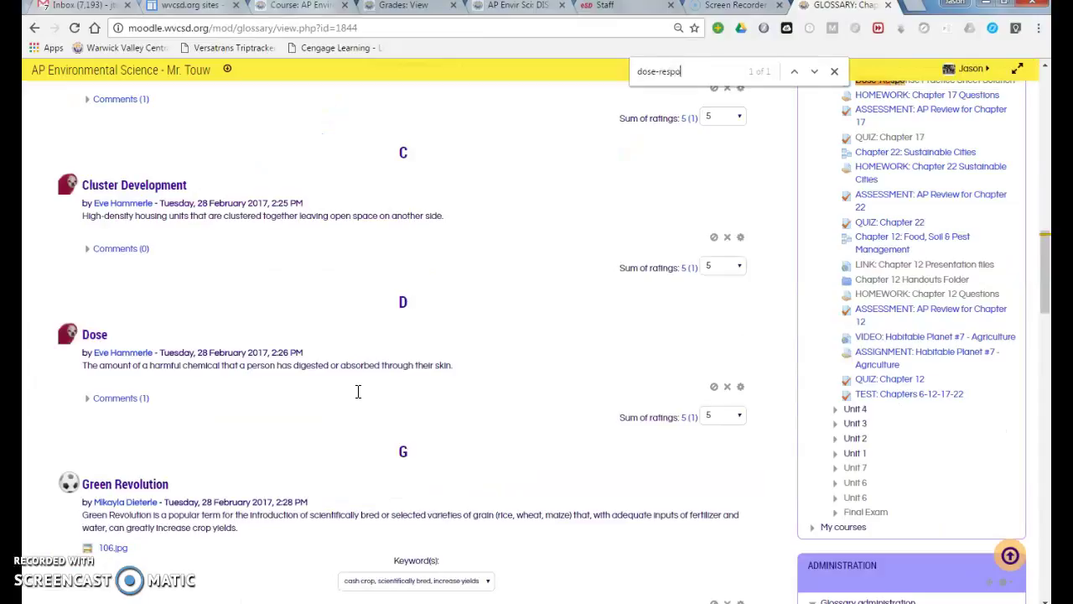
{"action": "type", "text": "nse curve"}
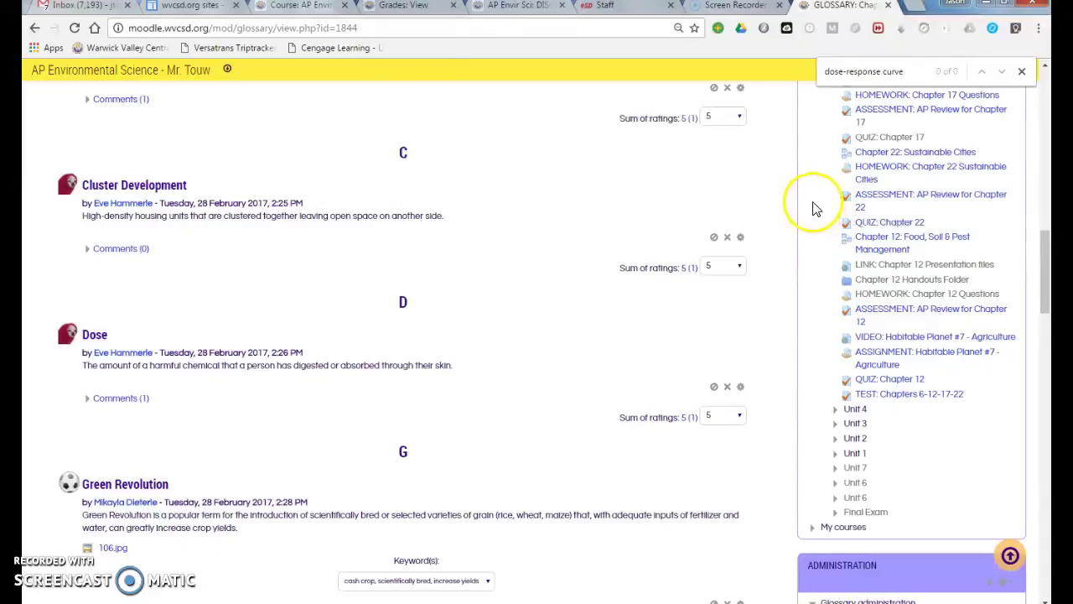
{"action": "left_click", "coordinate": [728, 239]}
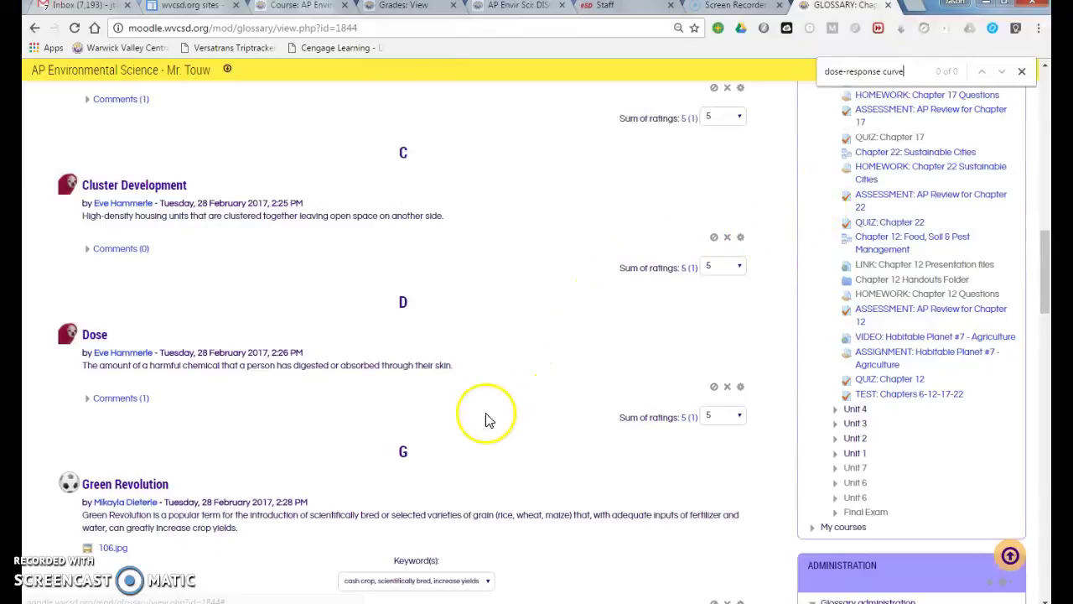
Start a new glossary entry with the concept "Dose-Response Curve"
{"action": "scroll", "coordinate": [361, 466], "scroll_direction": "up", "scroll_amount": 5}
{"action": "scroll", "coordinate": [360, 466], "scroll_direction": "up", "scroll_amount": 3}
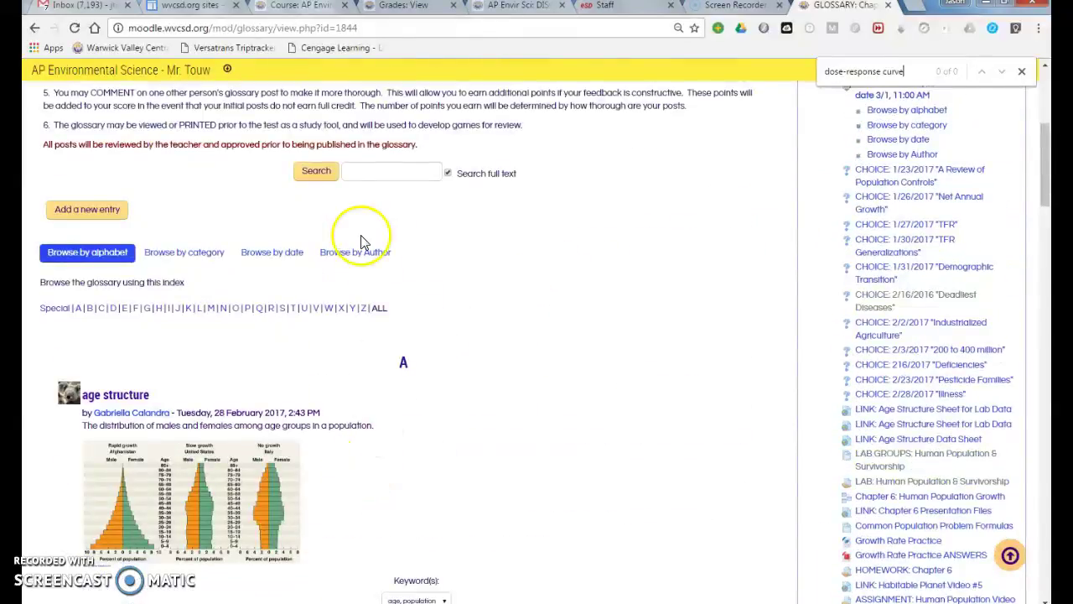
{"action": "left_click", "coordinate": [87, 209]}
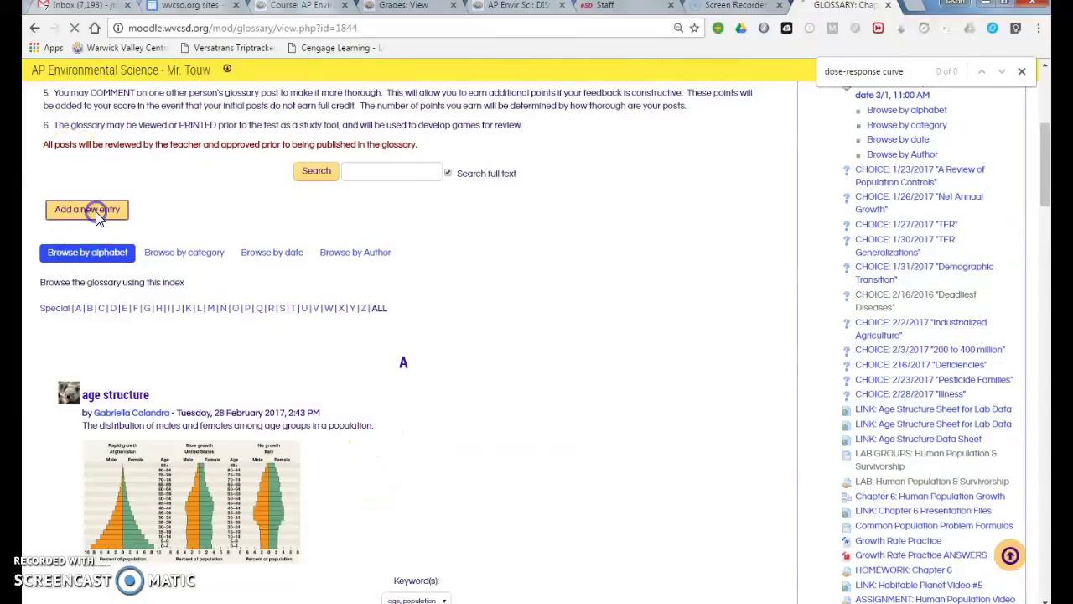
{"action": "scroll", "coordinate": [273, 314], "scroll_direction": "down", "scroll_amount": 3}
{"action": "left_click", "coordinate": [268, 270]}
{"action": "type", "text": "Dose"}
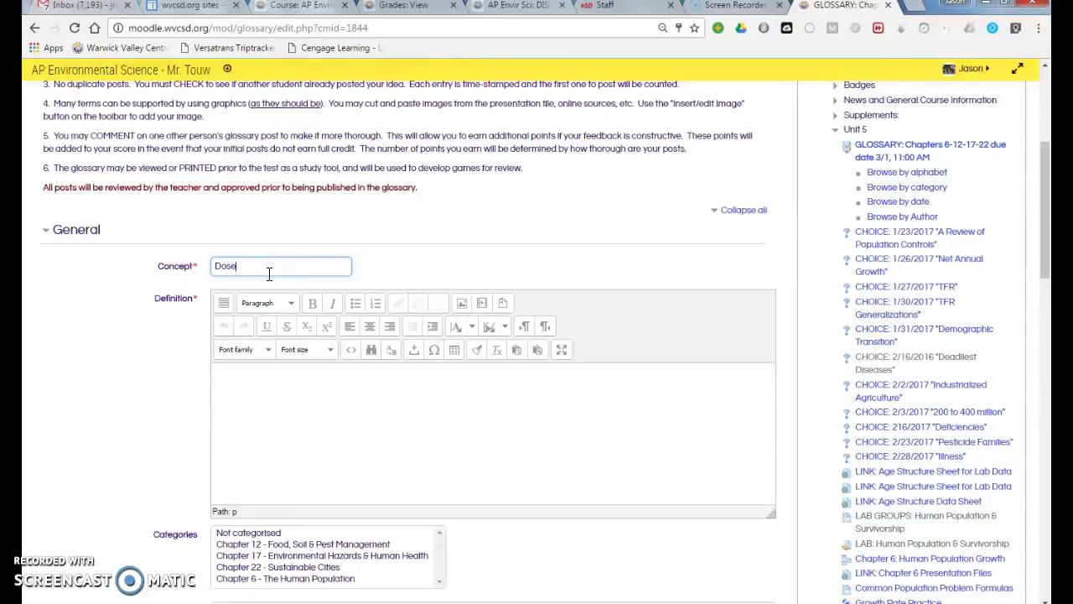
{"action": "type", "text": "-Response Curve"}
{"action": "left_click", "coordinate": [303, 271]}
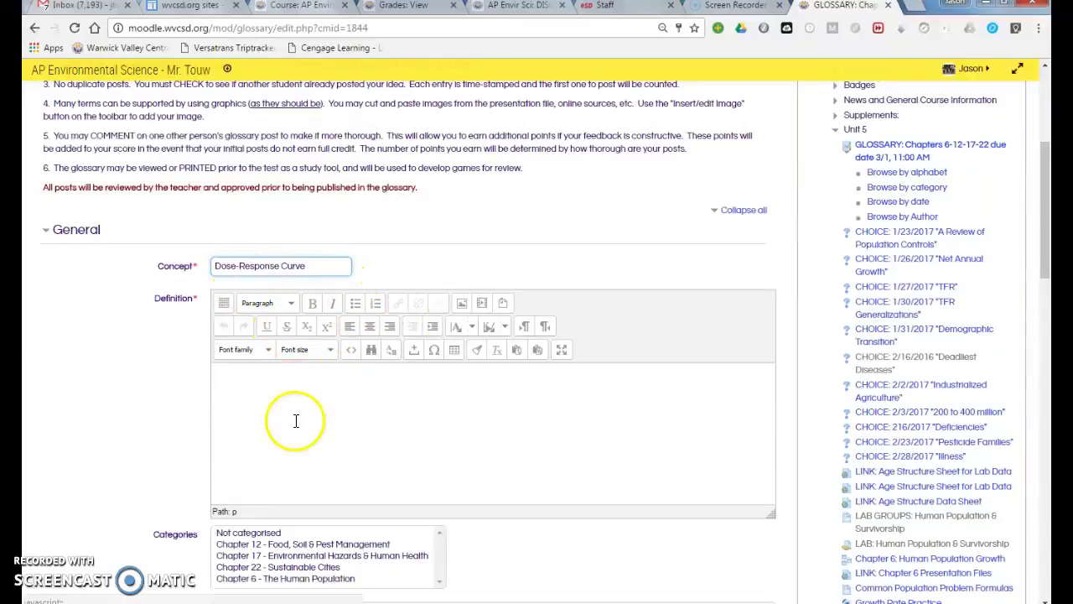
Enter the definition "This is a plot of the Dose of a chemical relative to the percentage killed."
{"action": "left_click", "coordinate": [298, 451]}
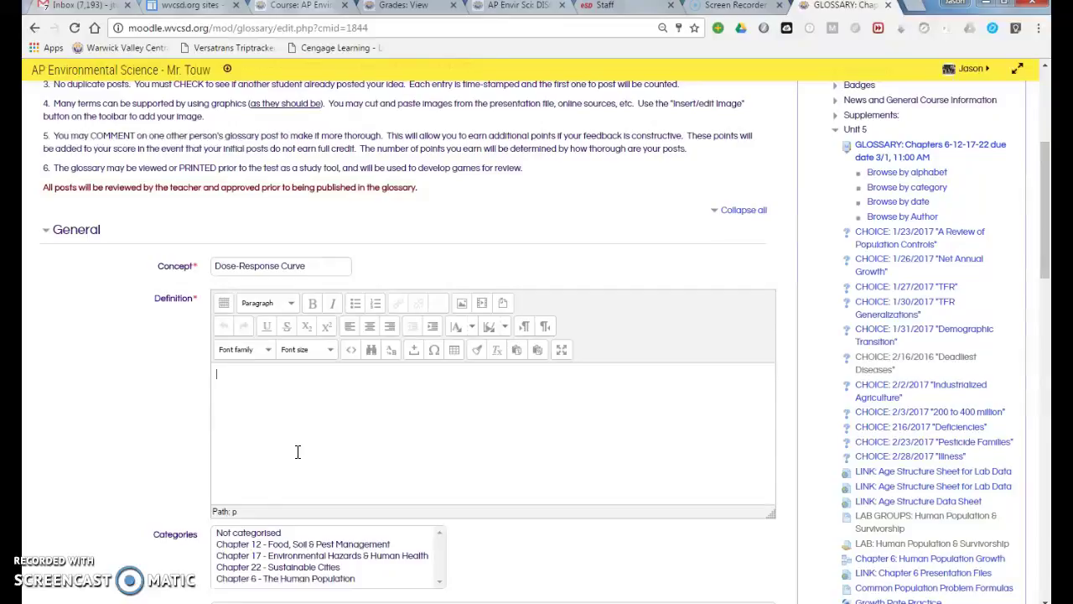
{"action": "type", "text": "This is a plot of the Dose of "}
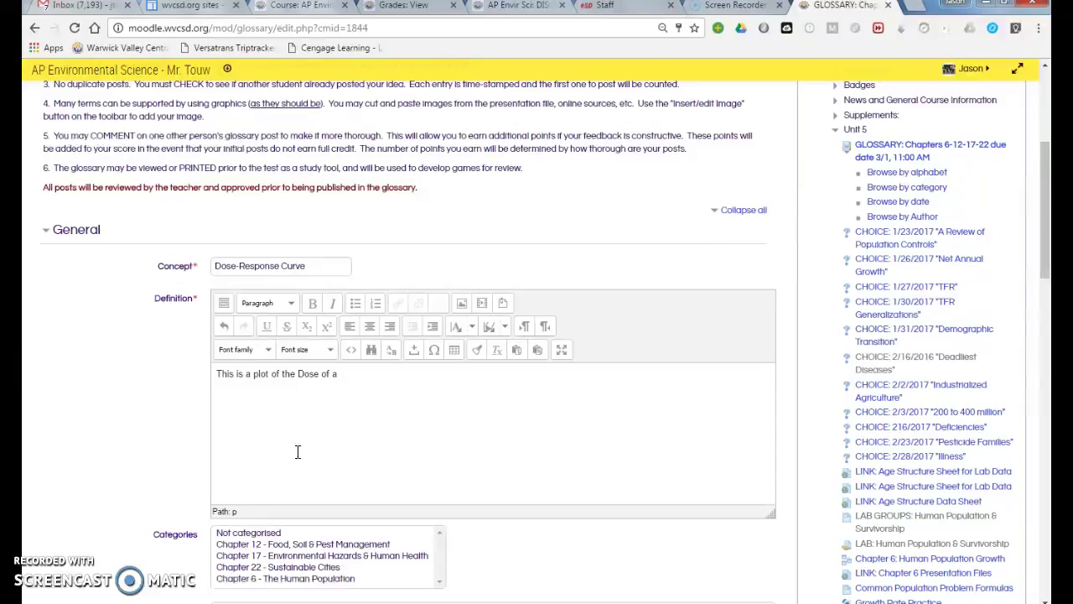
{"action": "type", "text": "a chemical relative to the pr"}
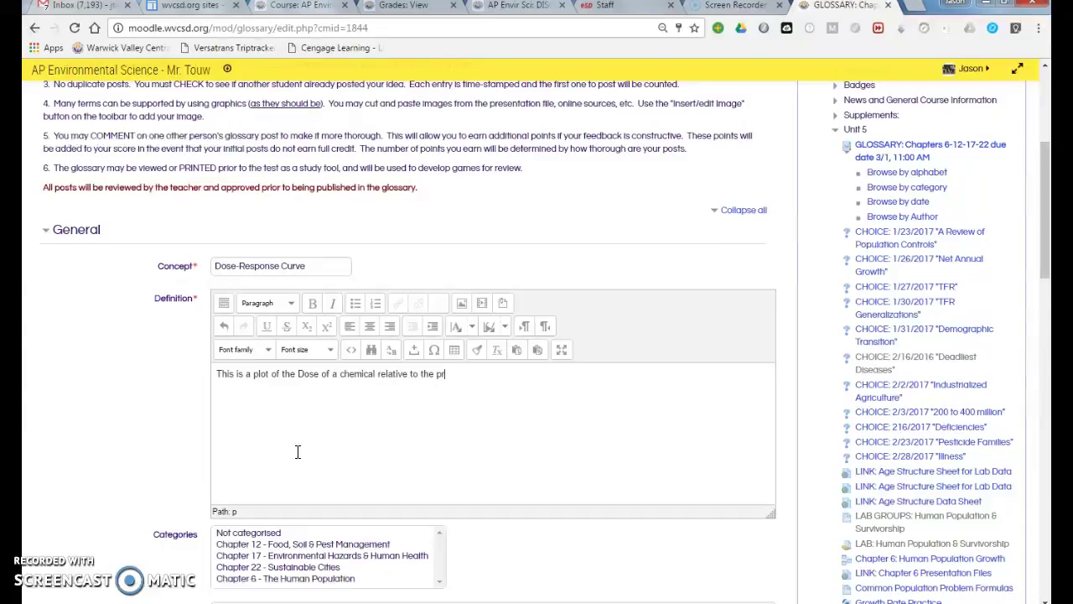
{"action": "key", "text": "BackSpace"}
{"action": "type", "text": "ercentage killed."}
Collapse the definition editor's extra formatting tools and expand them again
{"action": "scroll", "coordinate": [395, 431], "scroll_direction": "down", "scroll_amount": 1}
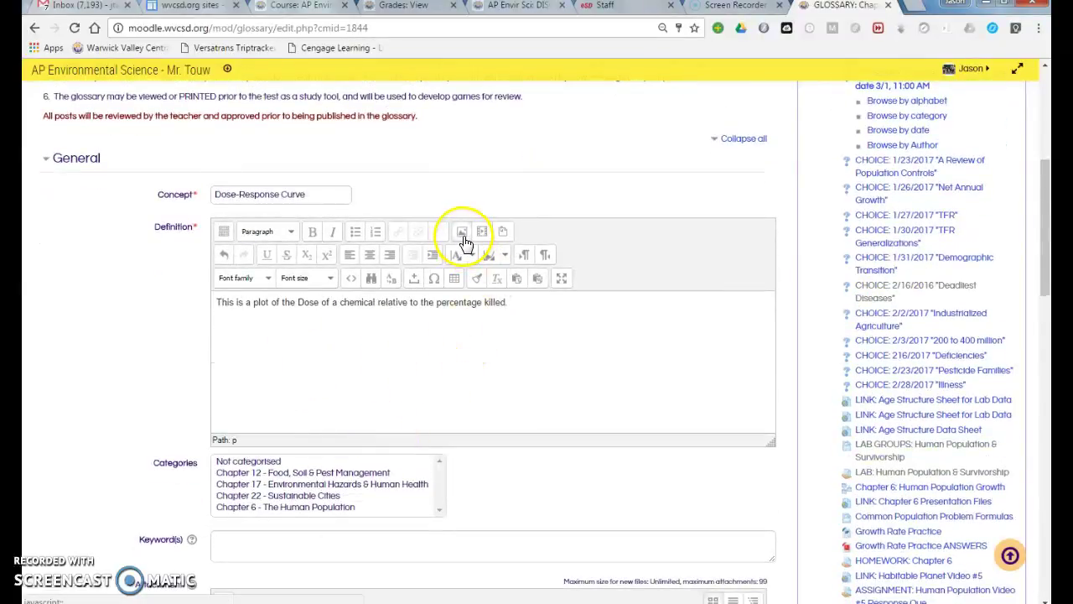
{"action": "left_click", "coordinate": [224, 230]}
{"action": "left_click", "coordinate": [224, 231]}
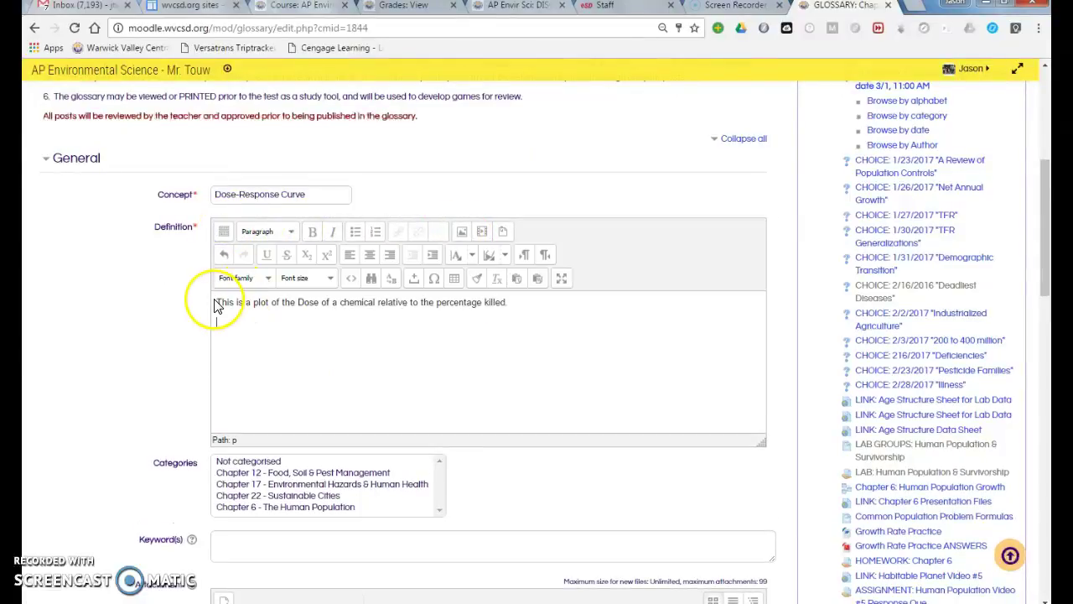
Set the font of the whole definition sentence to Verdana
{"action": "left_click", "coordinate": [219, 302]}
{"action": "left_click_drag", "start_coordinate": [219, 302], "coordinate": [509, 302]}
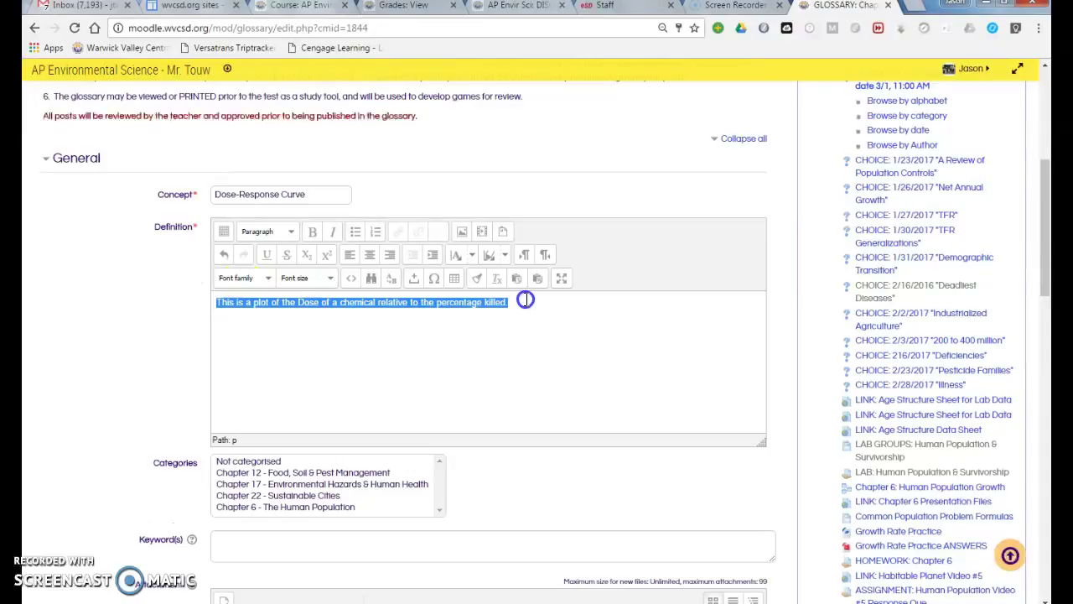
{"action": "left_click", "coordinate": [267, 277]}
{"action": "scroll", "coordinate": [281, 348], "scroll_direction": "down", "scroll_amount": 2}
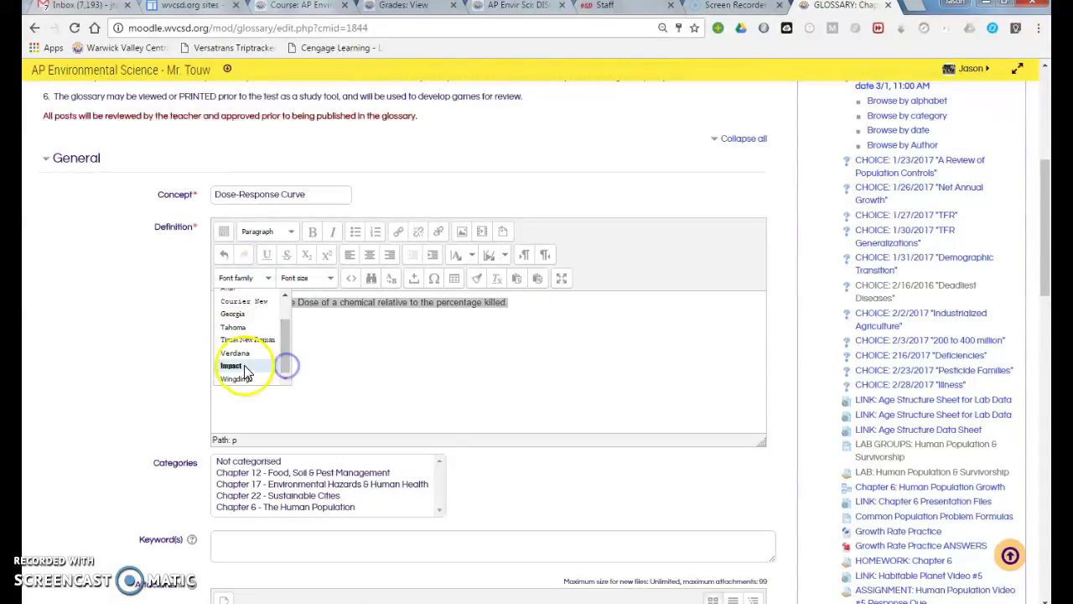
{"action": "left_click", "coordinate": [238, 351]}
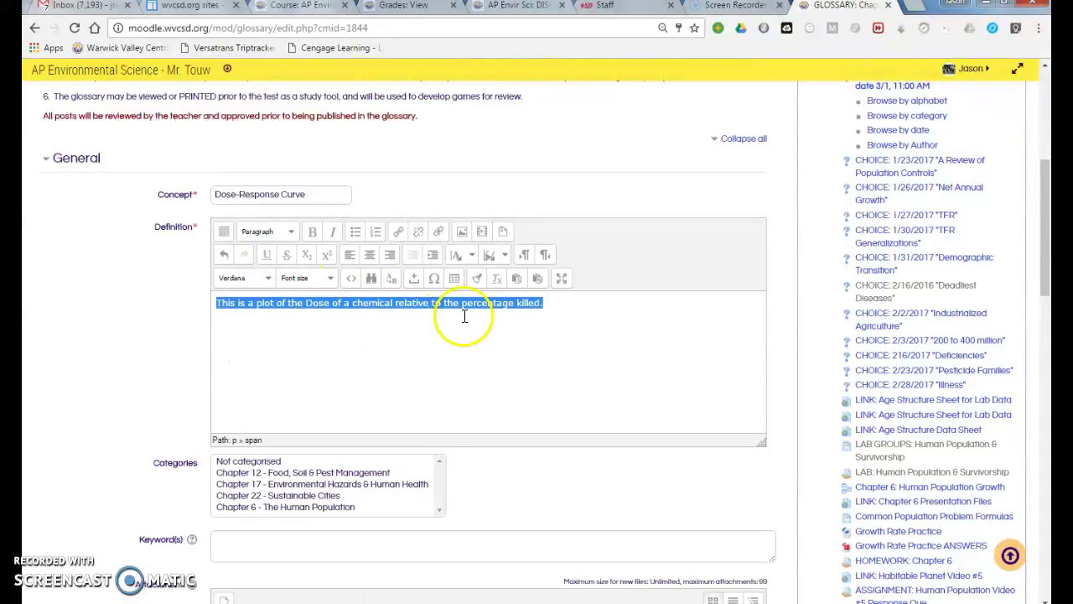
{"action": "left_click", "coordinate": [472, 255]}
{"action": "left_click", "coordinate": [621, 258]}
{"action": "left_click", "coordinate": [551, 338]}
Start inserting an image below the definition sentence and search Wikimedia for "Dose-response curve"
{"action": "left_click", "coordinate": [375, 358]}
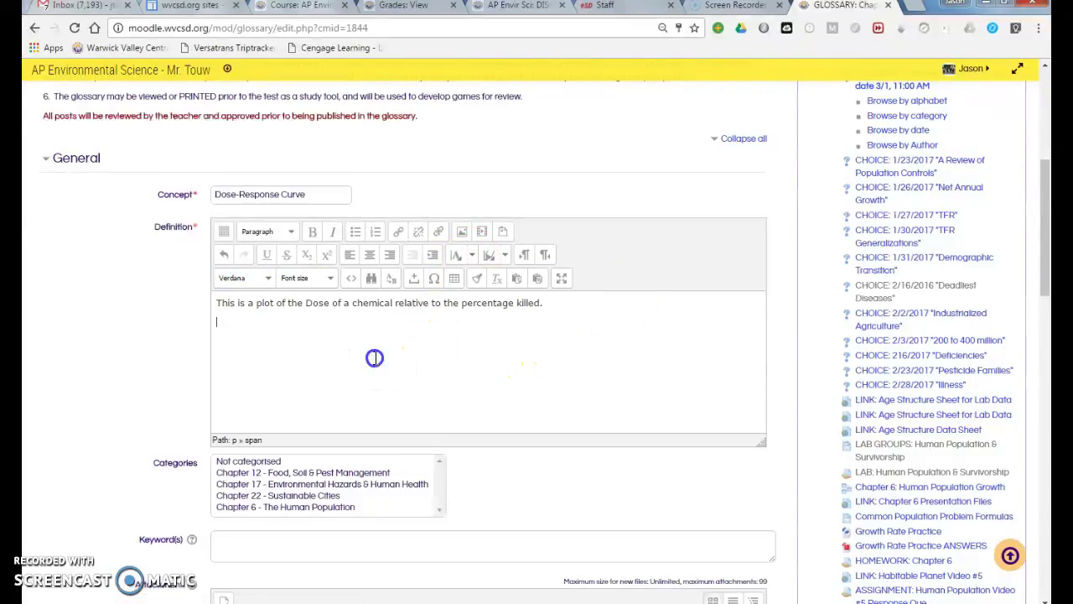
{"action": "left_click", "coordinate": [464, 234]}
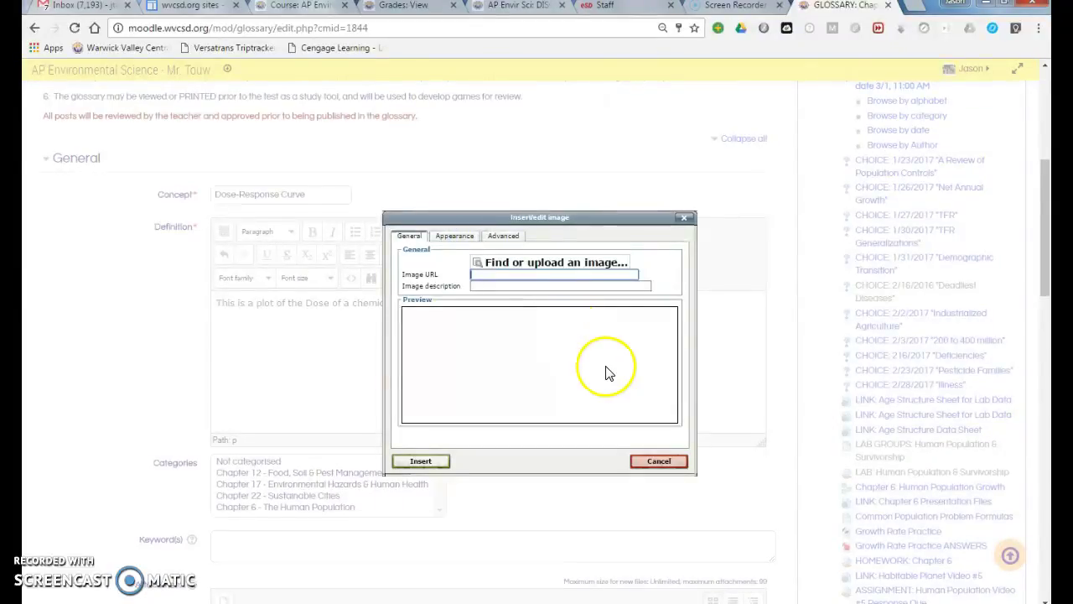
{"action": "left_click", "coordinate": [523, 265]}
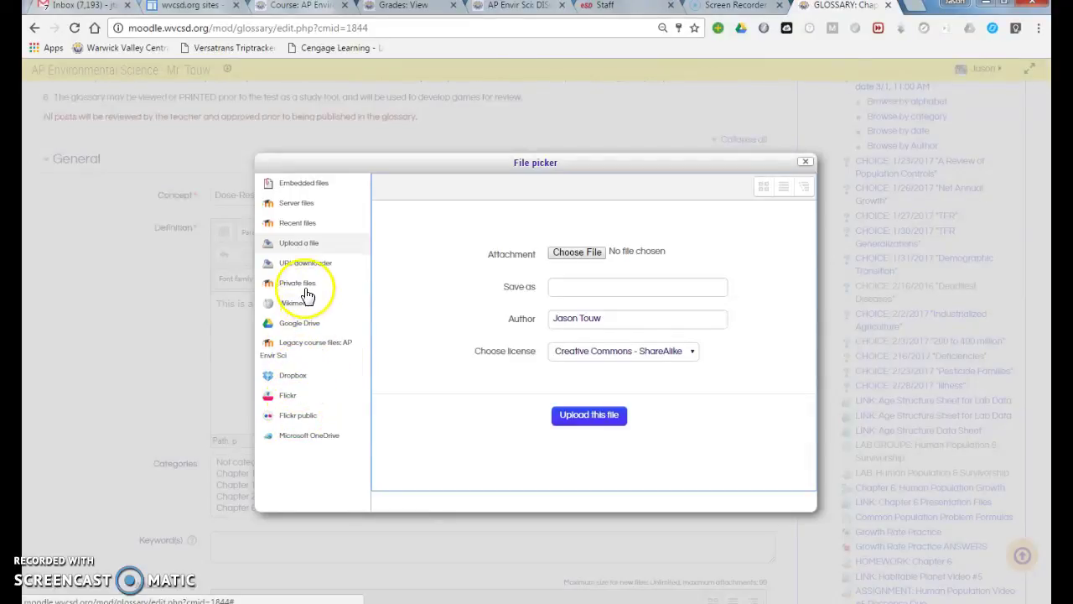
{"action": "left_click", "coordinate": [295, 303]}
{"action": "left_click", "coordinate": [553, 283]}
{"action": "type", "text": "Dose-response curve"}
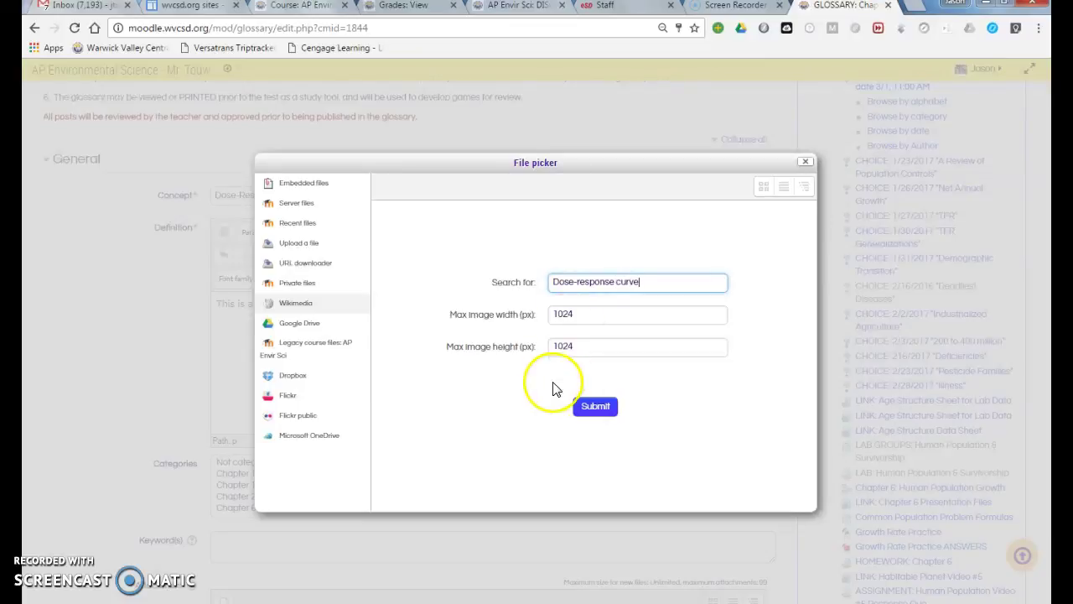
{"action": "left_click", "coordinate": [594, 409]}
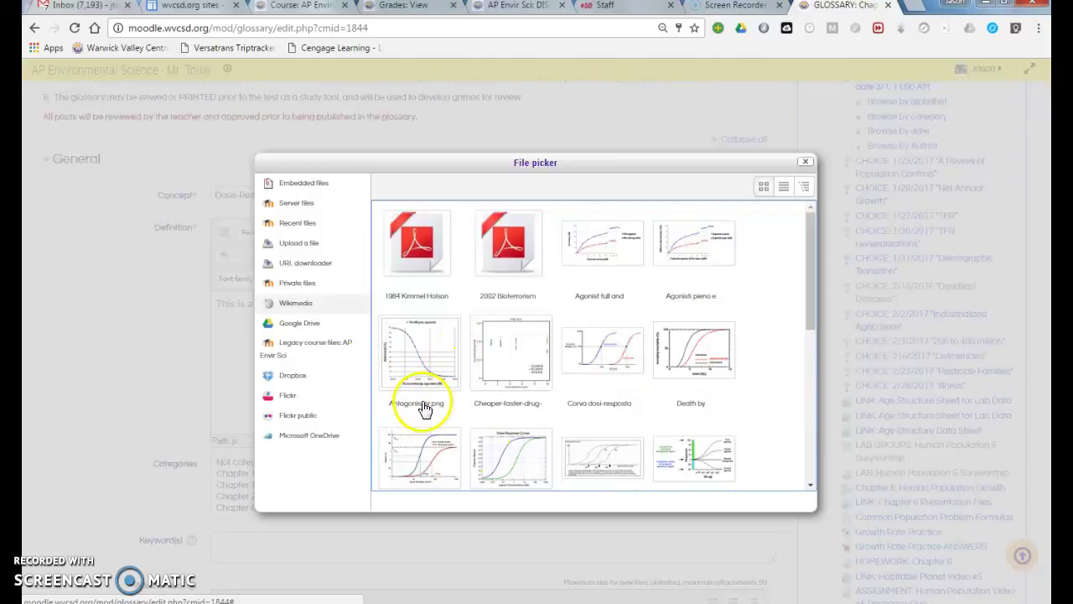
{"action": "scroll", "coordinate": [432, 415], "scroll_direction": "down", "scroll_amount": 2}
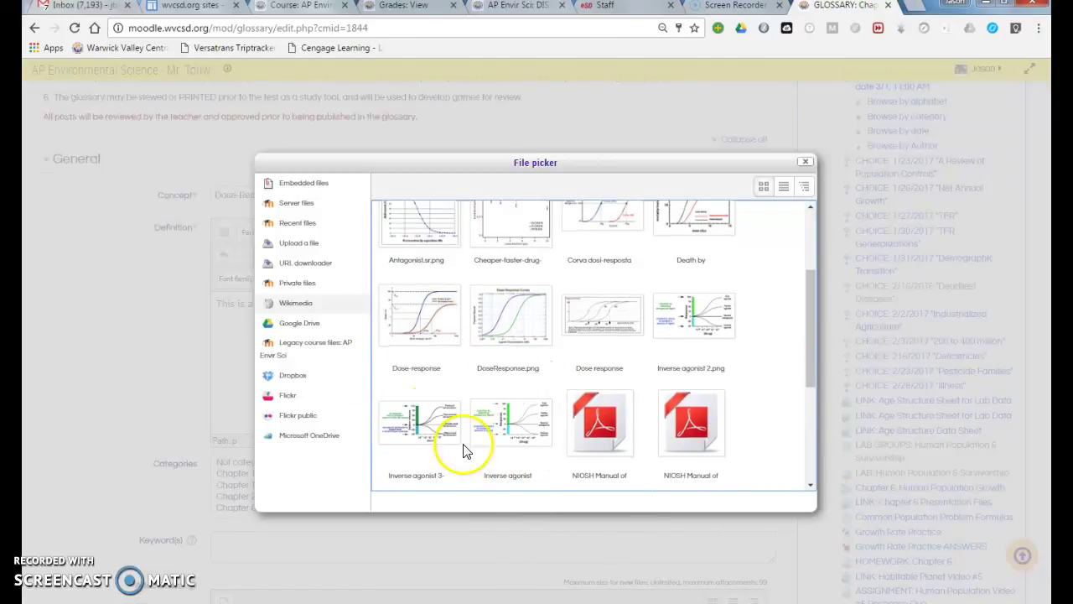
{"action": "left_click", "coordinate": [504, 313]}
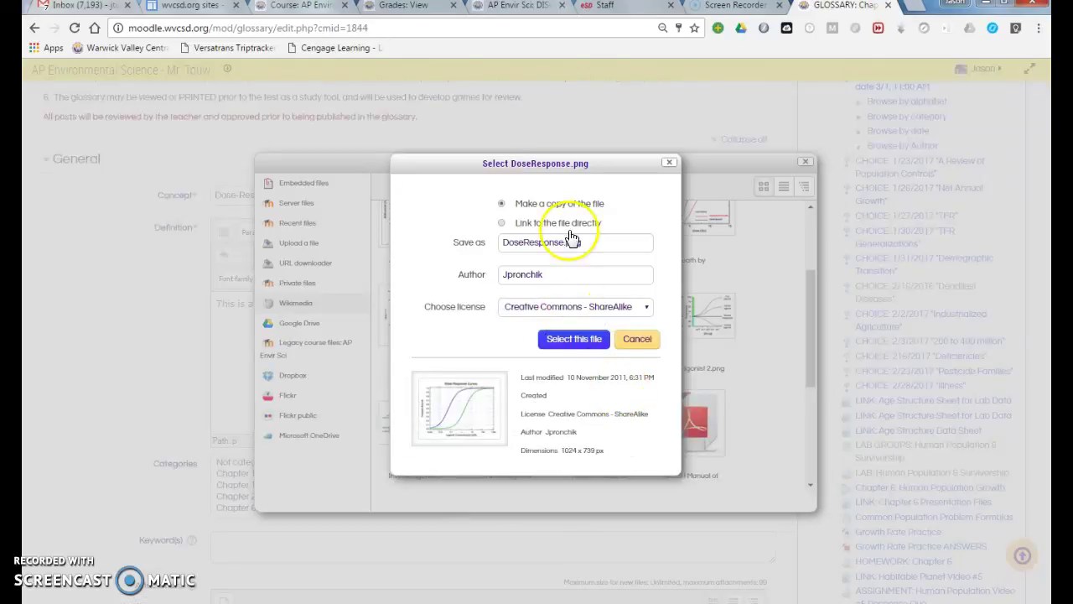
{"action": "left_click", "coordinate": [653, 343]}
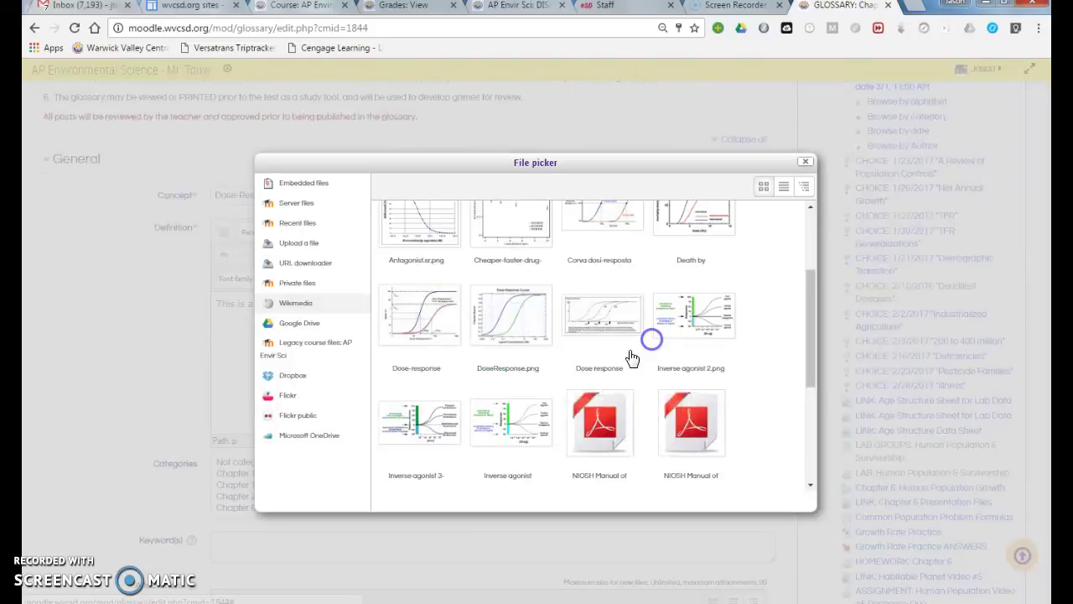
Choose URL downloader as the image source and search Google Images for "dose-response curve" in a new browser tab
{"action": "left_click", "coordinate": [298, 415]}
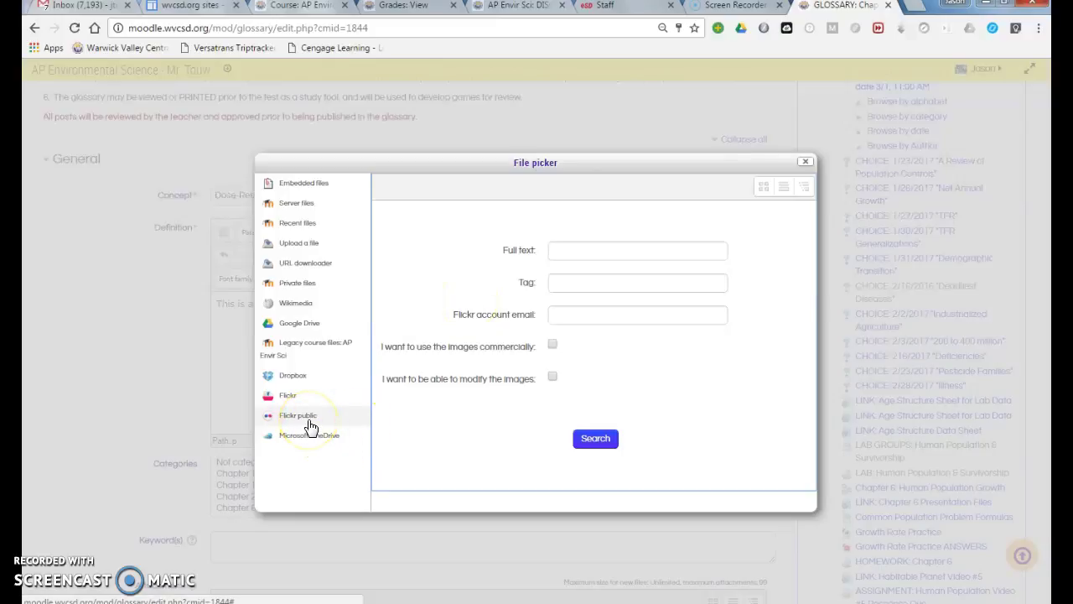
{"action": "left_click", "coordinate": [321, 265]}
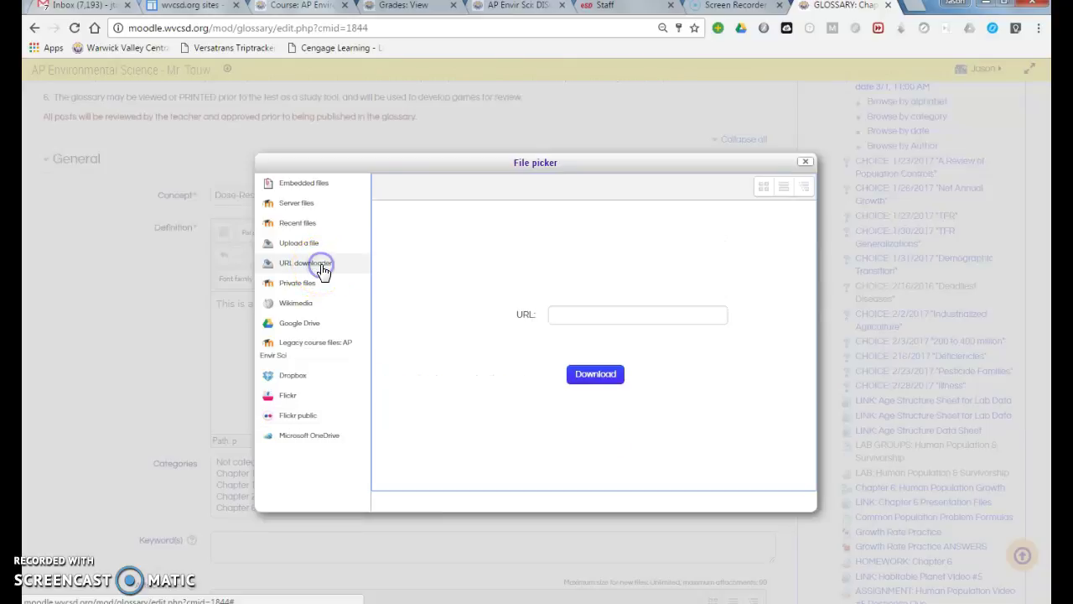
{"action": "left_click", "coordinate": [908, 12]}
{"action": "left_click", "coordinate": [388, 276]}
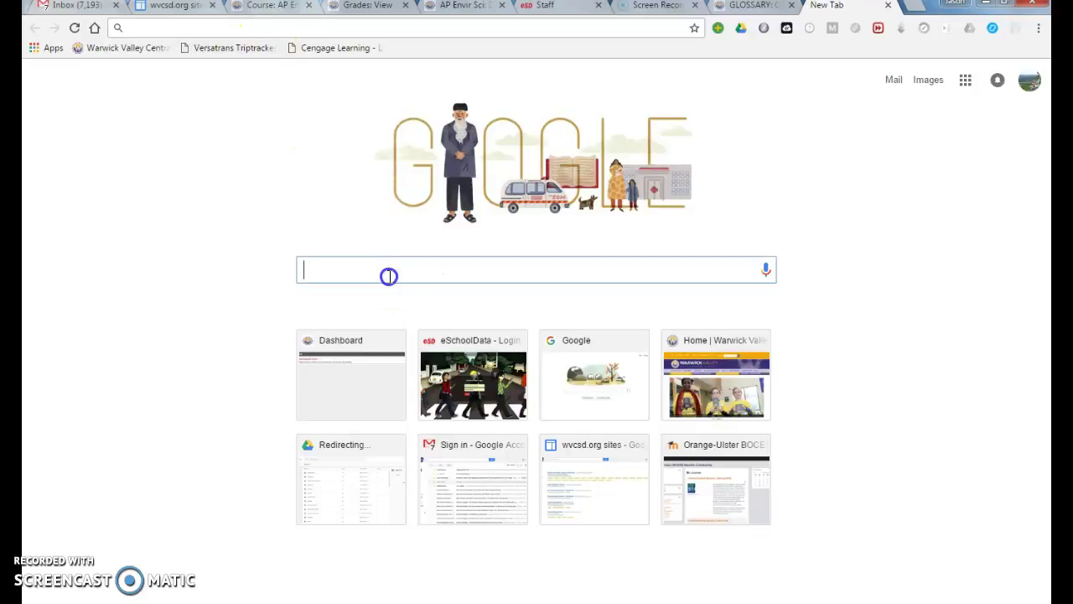
{"action": "type", "text": "dose-"}
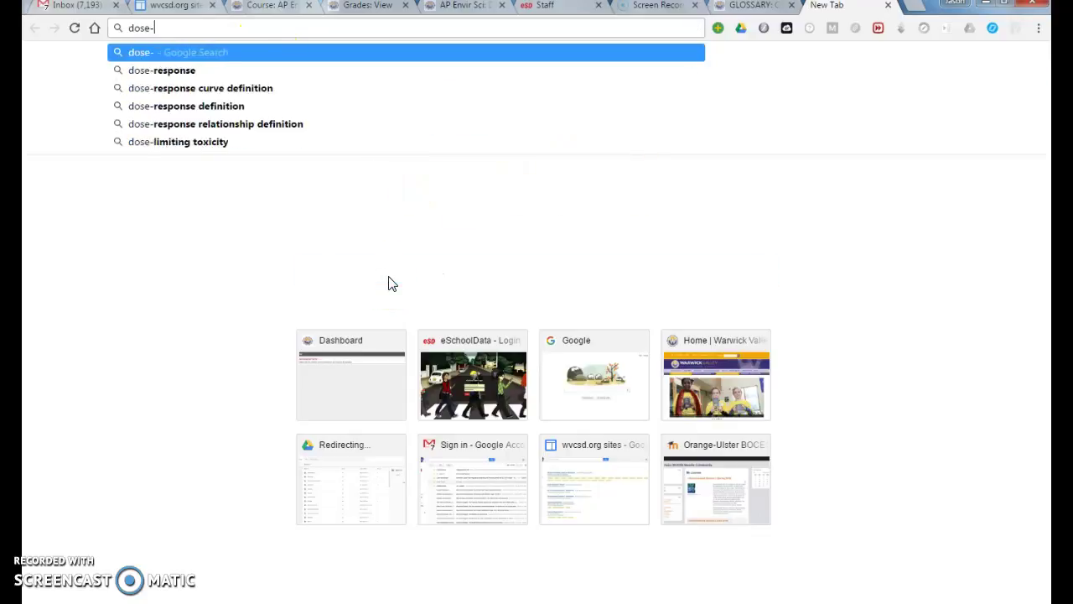
{"action": "type", "text": "response curve"}
{"action": "key", "text": "Return"}
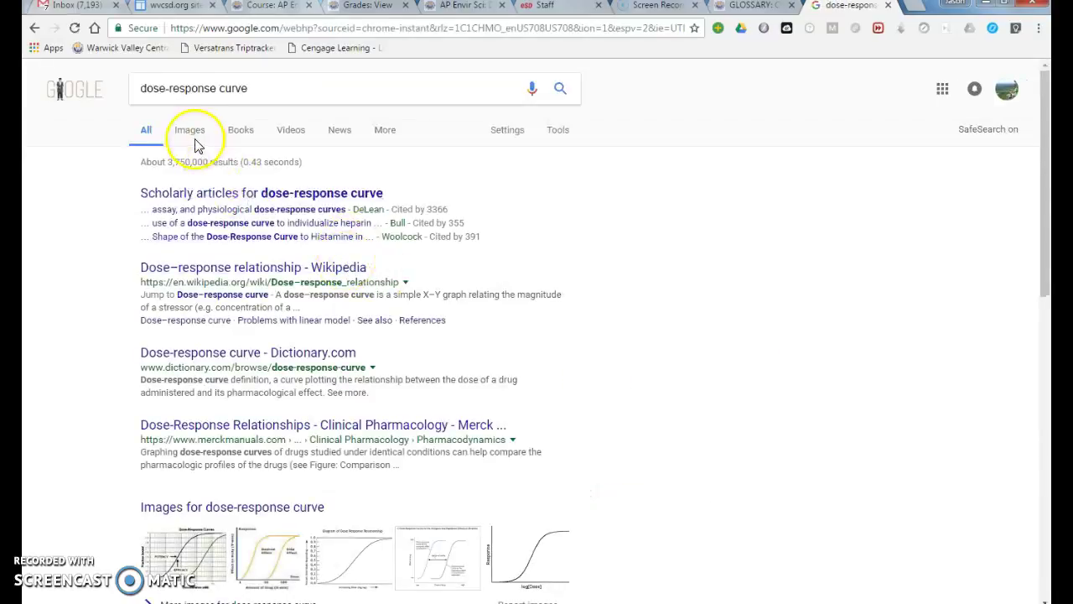
{"action": "left_click", "coordinate": [197, 138]}
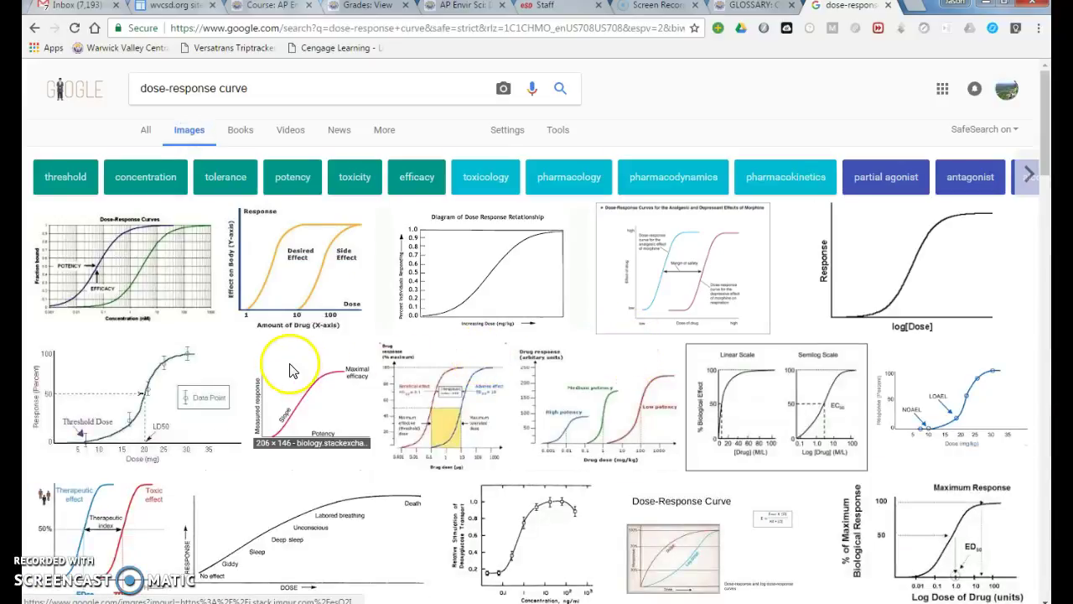
{"action": "scroll", "coordinate": [299, 369], "scroll_direction": "down", "scroll_amount": 1}
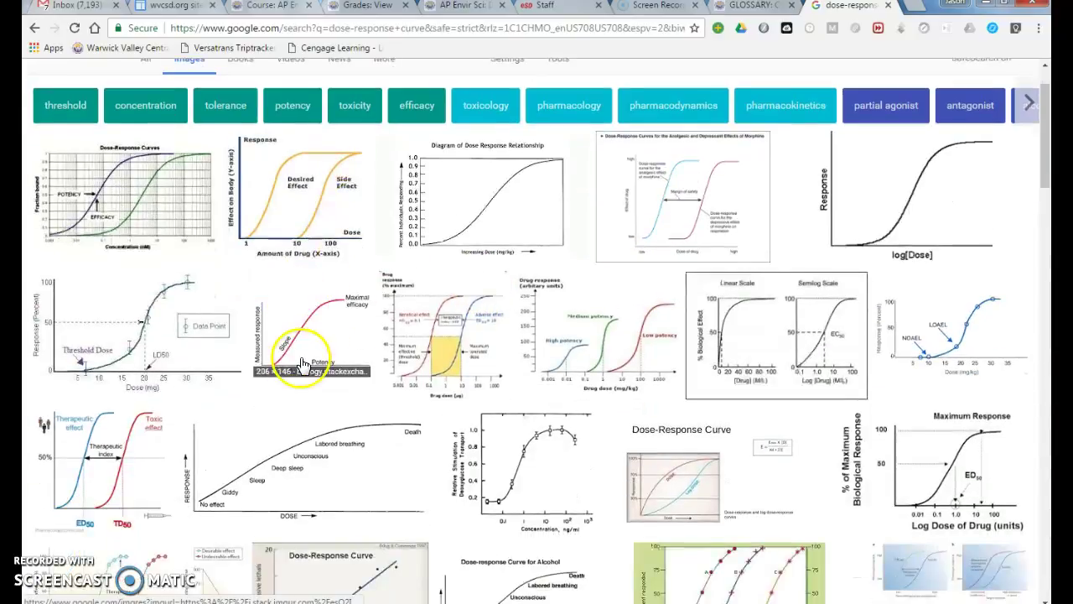